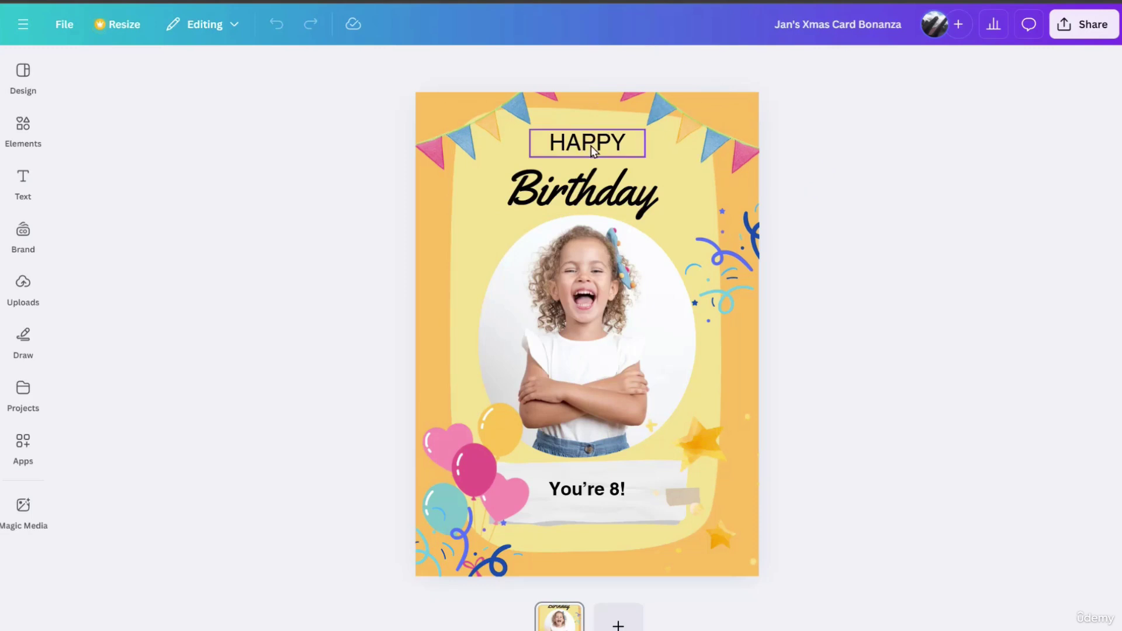
Apply the Bounce text animation to the HAPPY heading.
{"action": "left_click", "coordinate": [573, 147]}
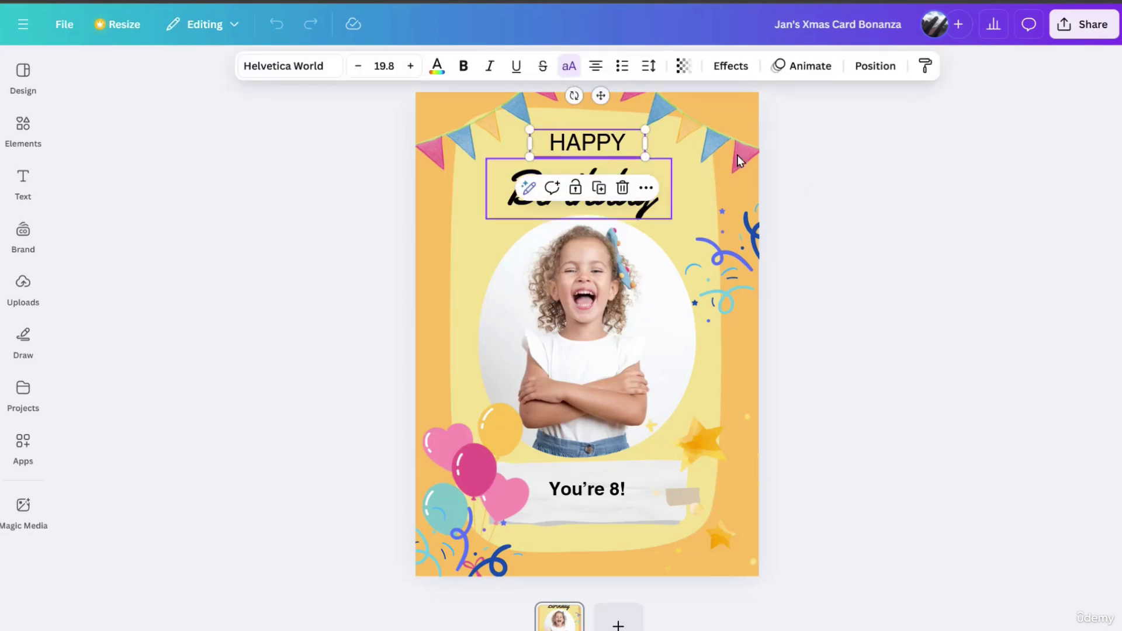
{"action": "left_click", "coordinate": [803, 72]}
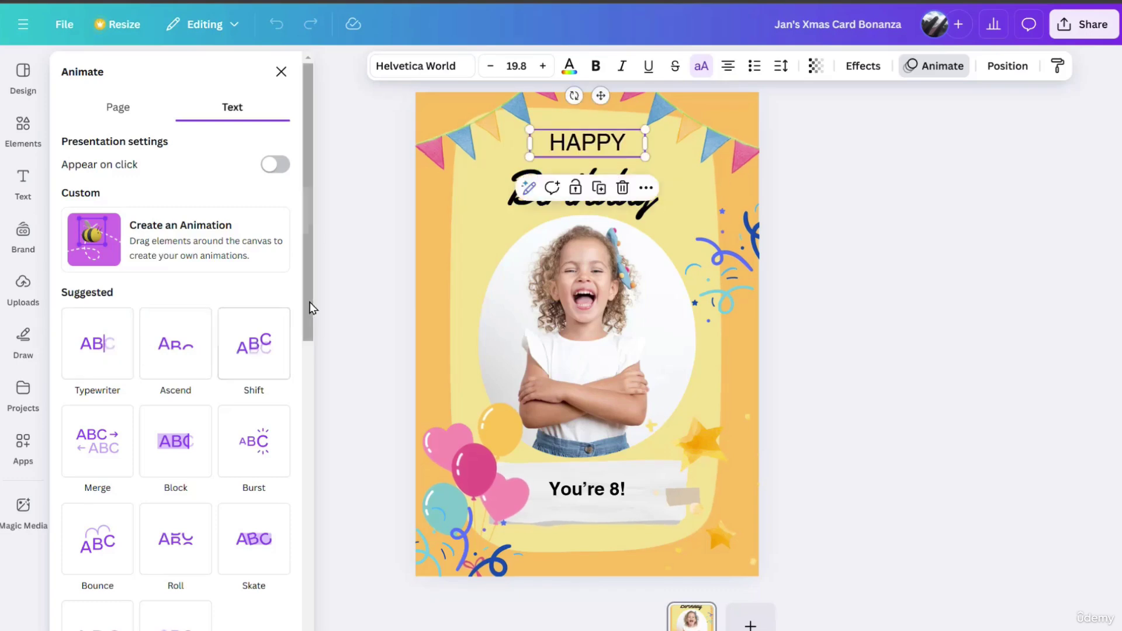
{"action": "left_click_drag", "start_coordinate": [311, 308], "coordinate": [309, 381]}
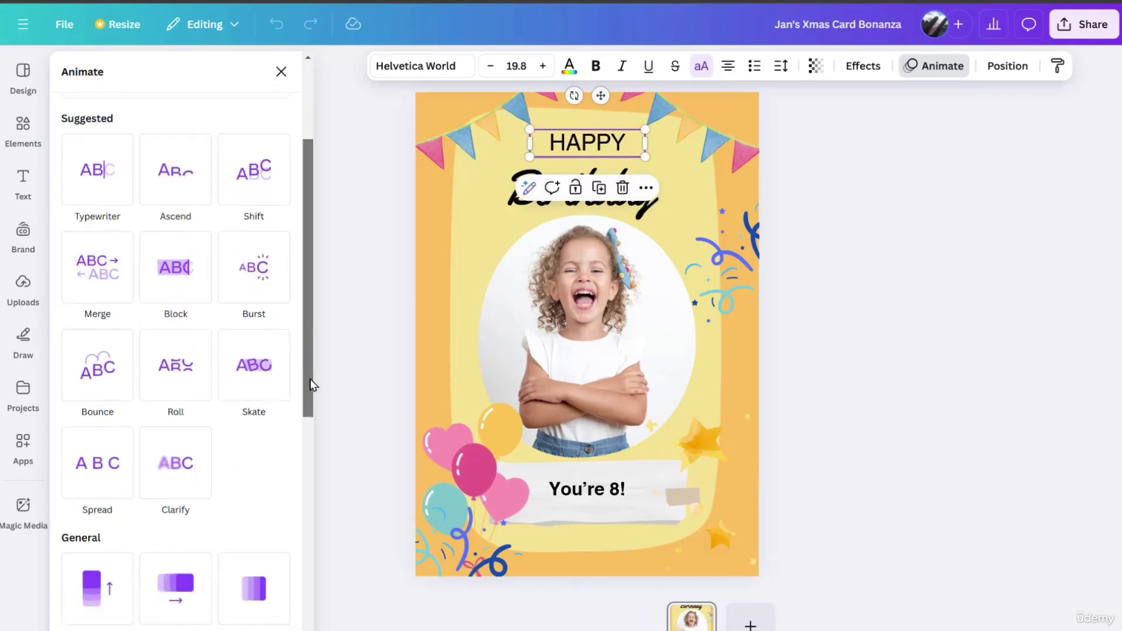
{"action": "left_click", "coordinate": [85, 376]}
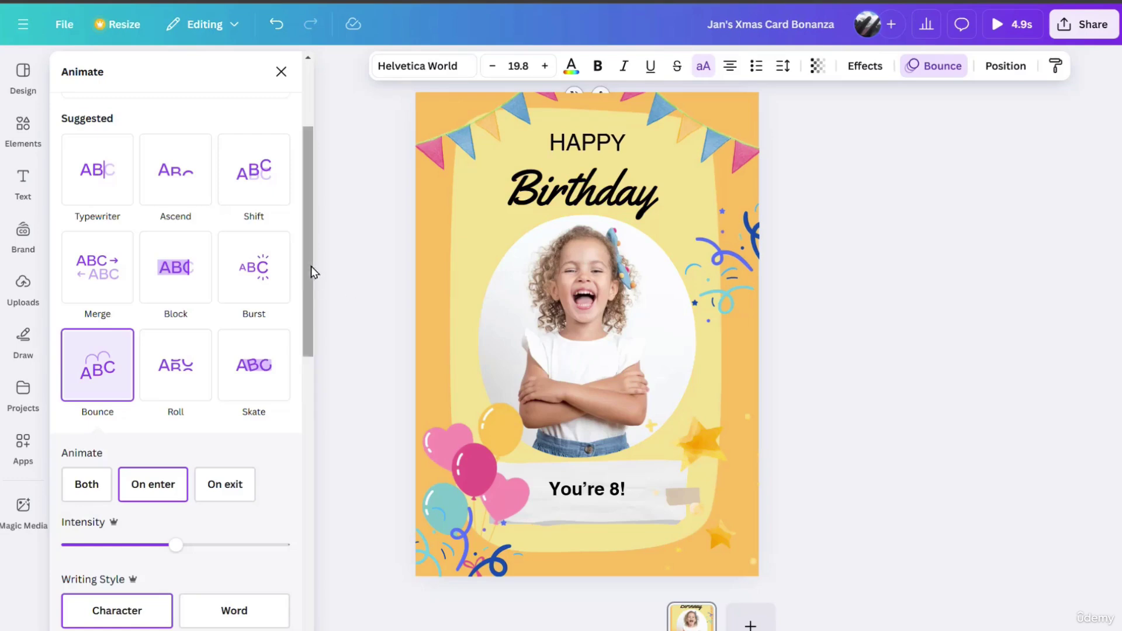
Look through the other animation styles and set the HAPPY heading's animation to Clarify.
{"action": "left_click_drag", "start_coordinate": [305, 287], "coordinate": [307, 379]}
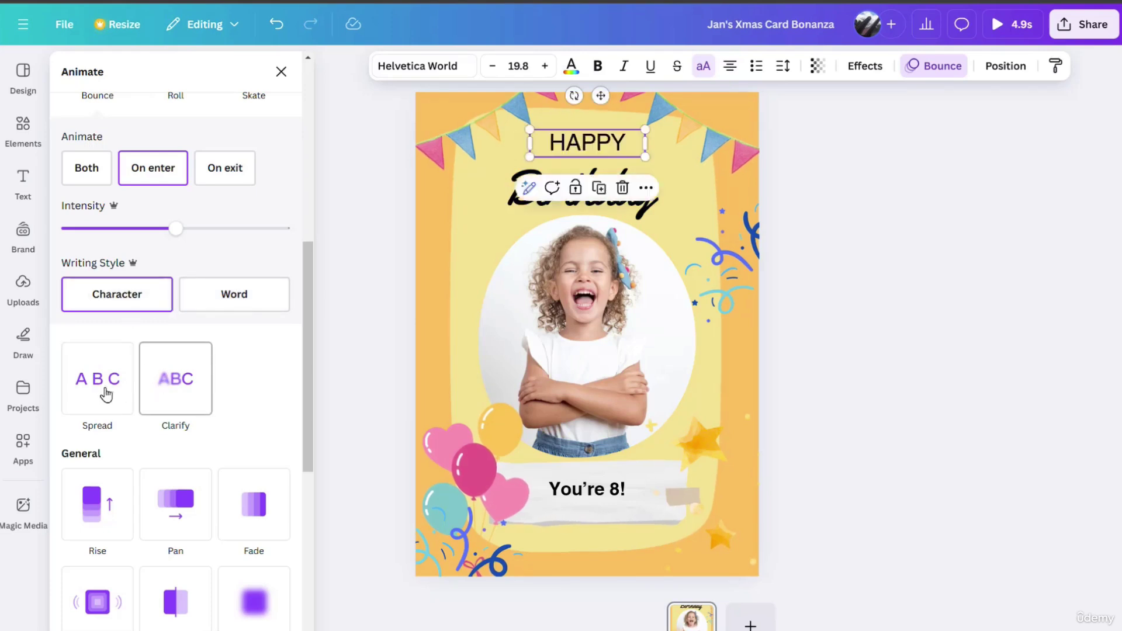
{"action": "scroll", "coordinate": [310, 351], "scroll_direction": "down", "scroll_amount": 4}
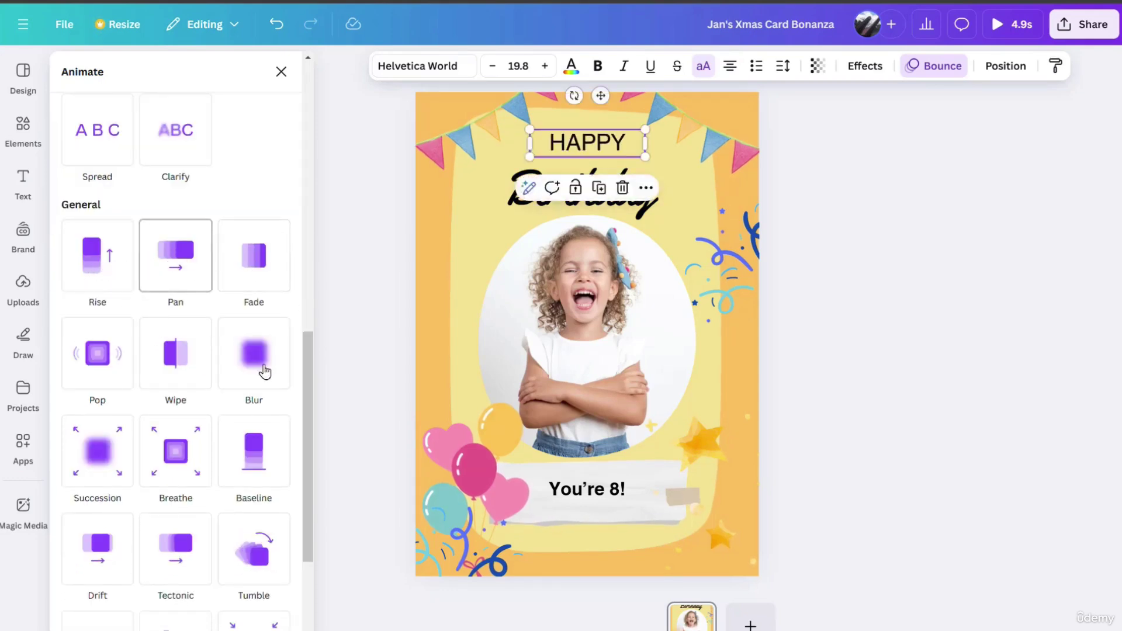
{"action": "left_click_drag", "start_coordinate": [314, 339], "coordinate": [315, 257]}
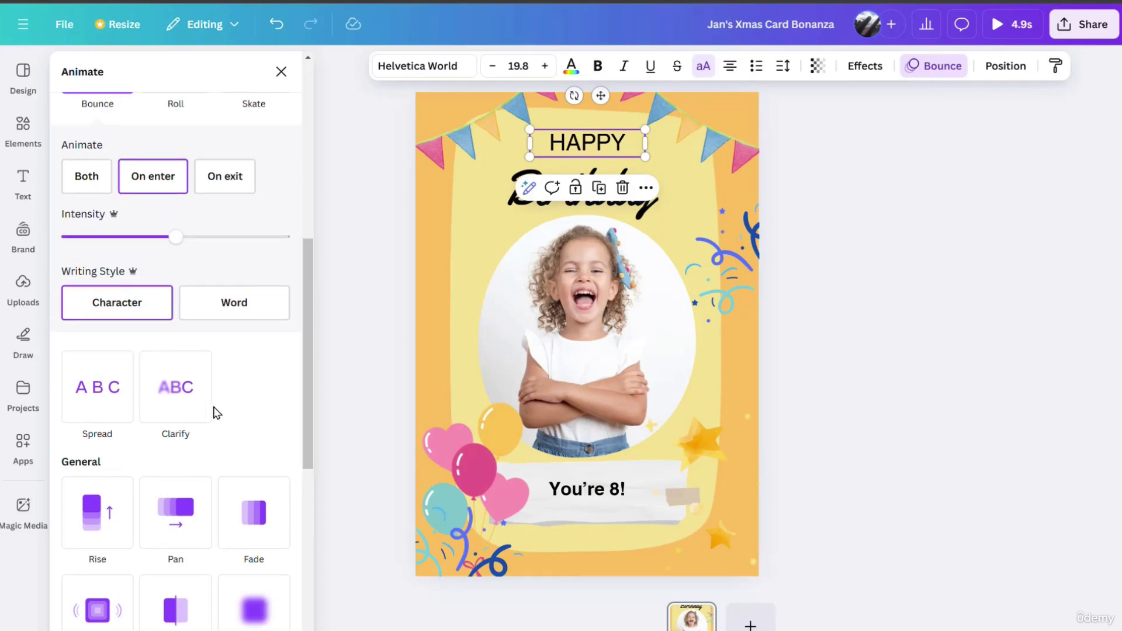
{"action": "left_click", "coordinate": [185, 402]}
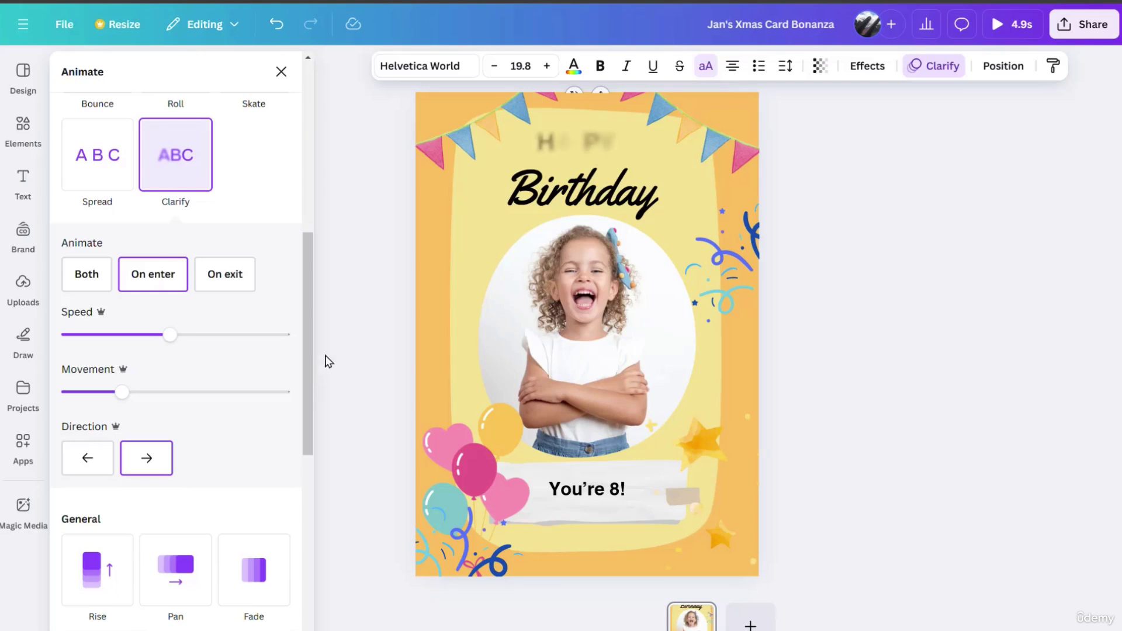
{"action": "left_click_drag", "start_coordinate": [311, 336], "coordinate": [313, 310]}
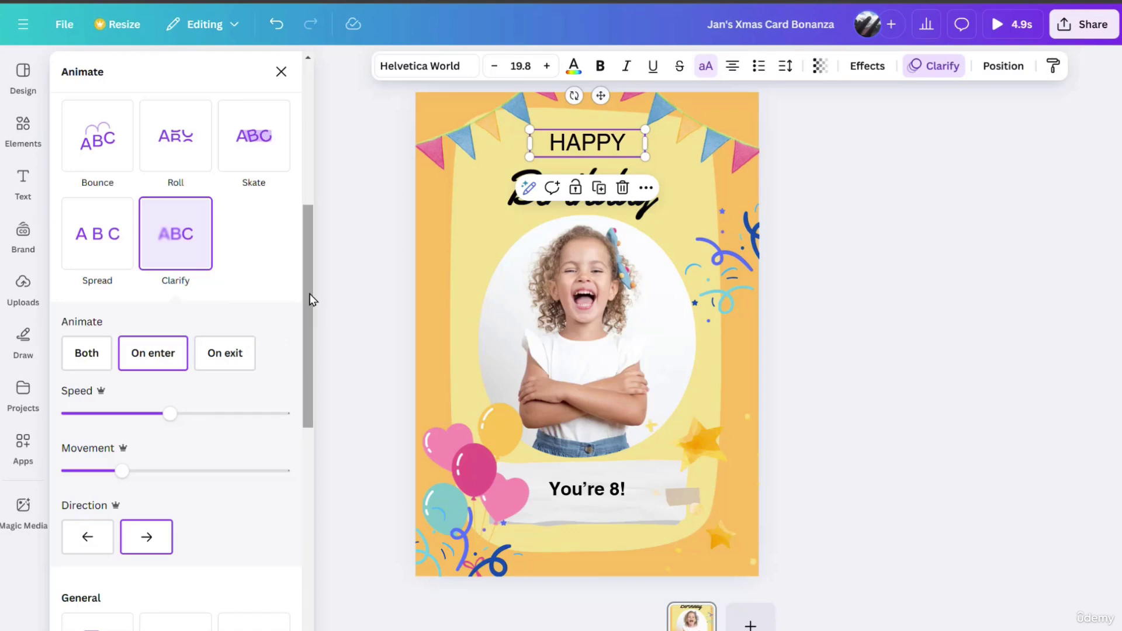
{"action": "left_click", "coordinate": [370, 295]}
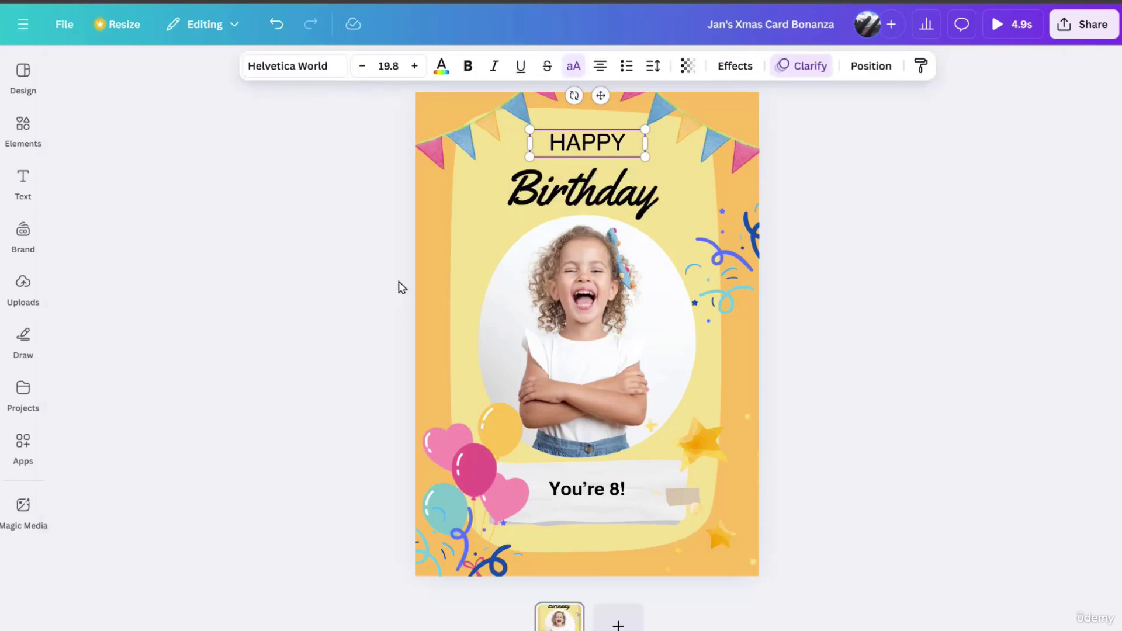
Apply the Merge animation to the Birthday text and increase its intensity.
{"action": "left_click", "coordinate": [520, 206]}
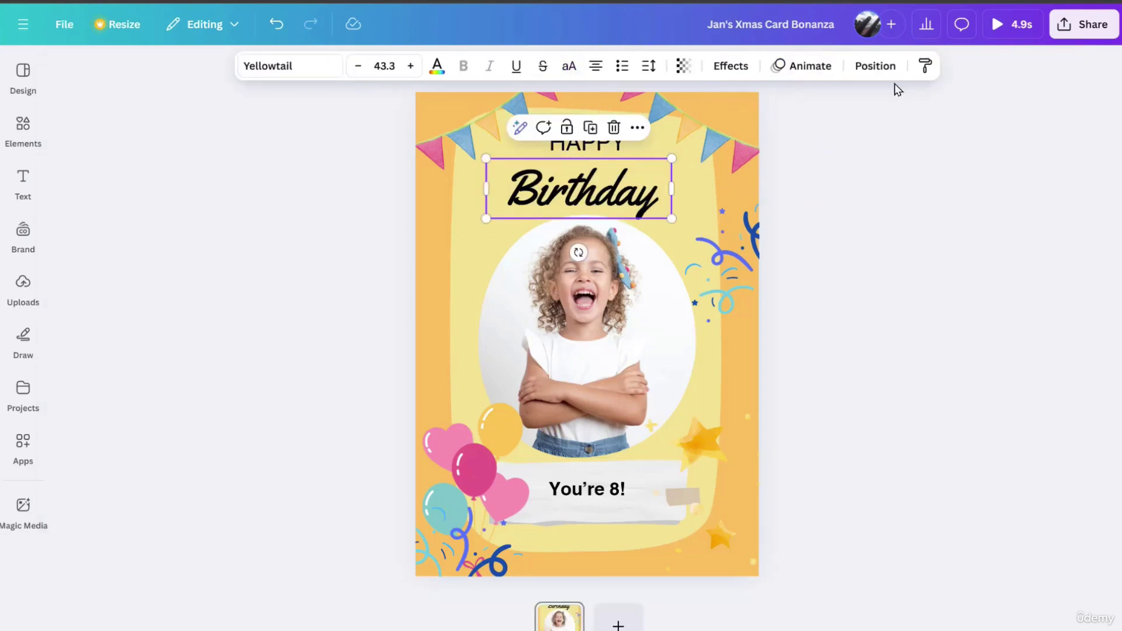
{"action": "left_click", "coordinate": [808, 68]}
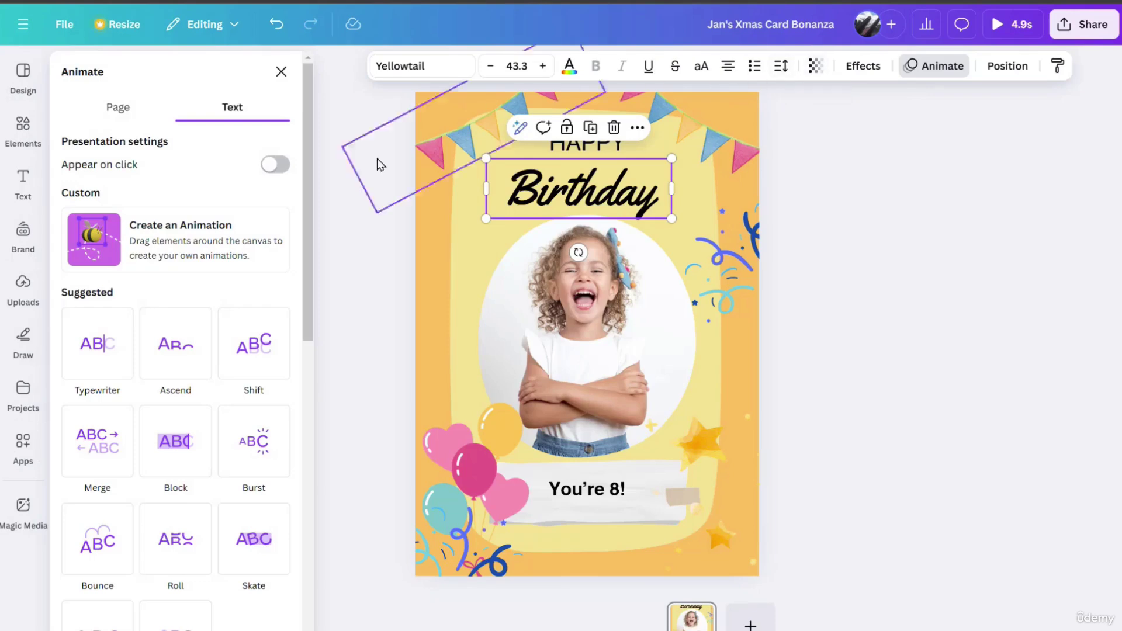
{"action": "left_click", "coordinate": [112, 454]}
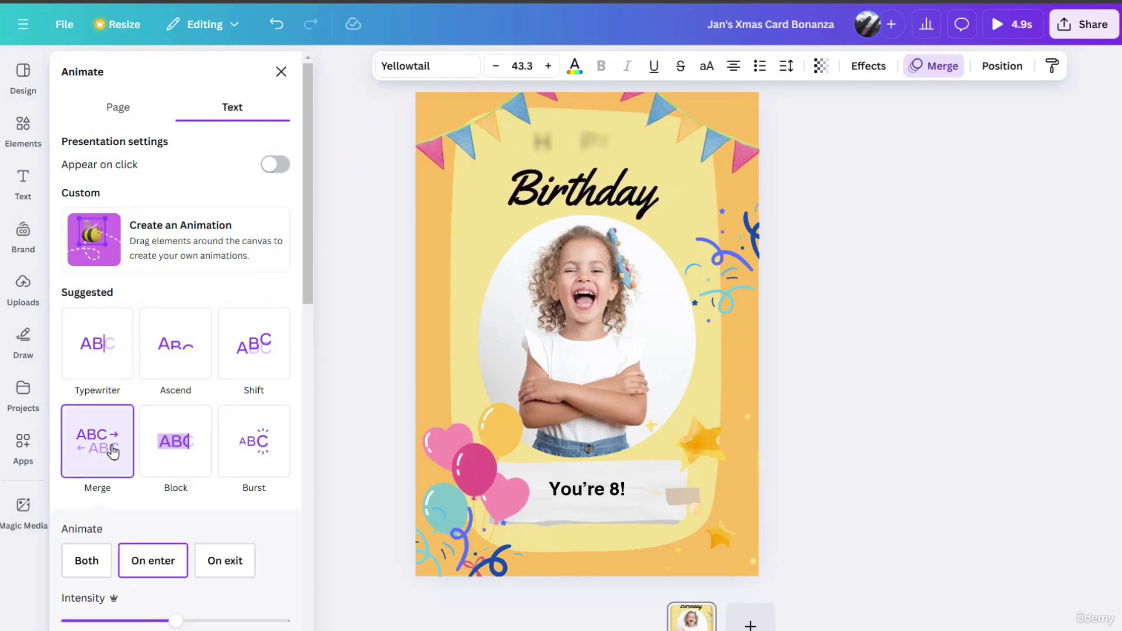
{"action": "scroll", "coordinate": [304, 357], "scroll_direction": "down", "scroll_amount": 2}
{"action": "scroll", "coordinate": [304, 357], "scroll_direction": "down", "scroll_amount": 2}
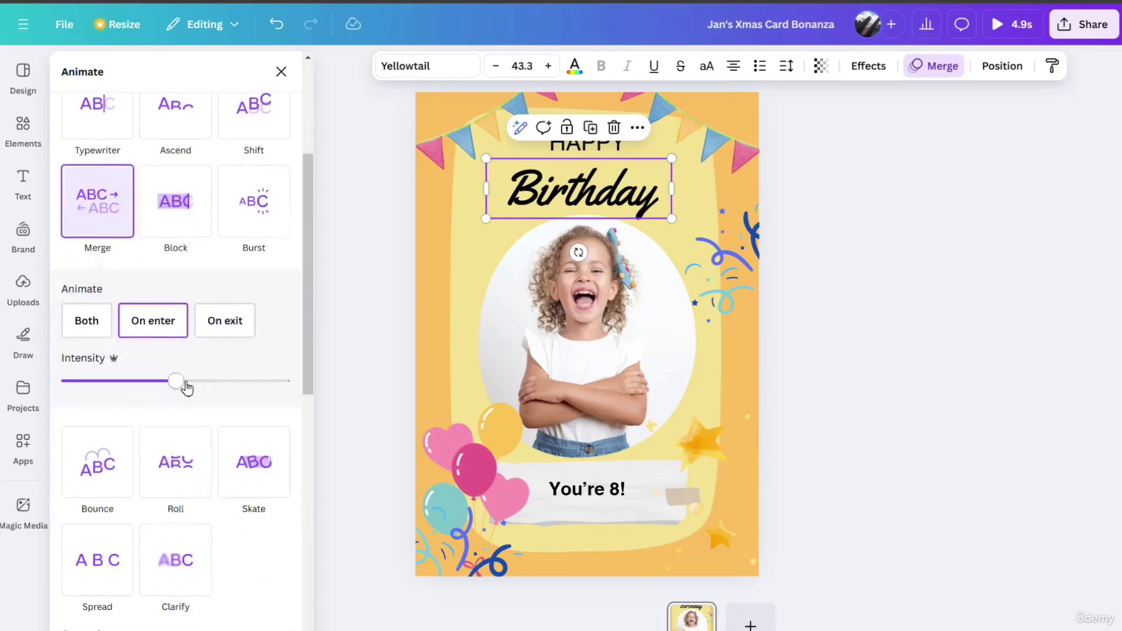
{"action": "left_click_drag", "start_coordinate": [185, 383], "coordinate": [242, 386]}
Give the girl's photo the Succession animation on enter and increase its speed.
{"action": "left_click", "coordinate": [602, 339]}
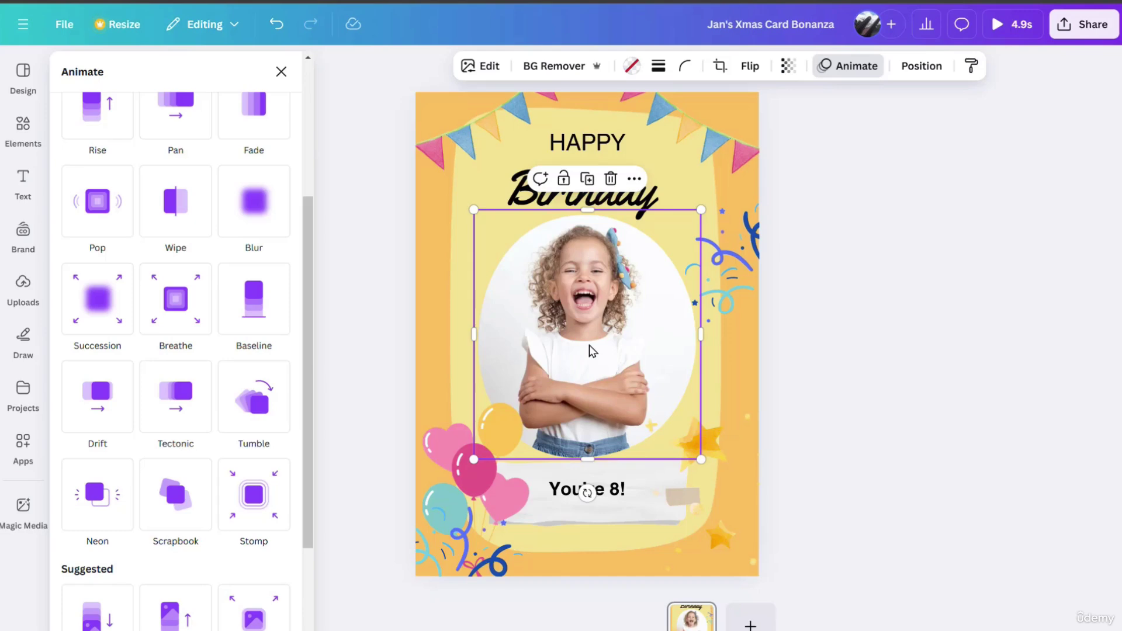
{"action": "left_click_drag", "start_coordinate": [304, 215], "coordinate": [308, 244]}
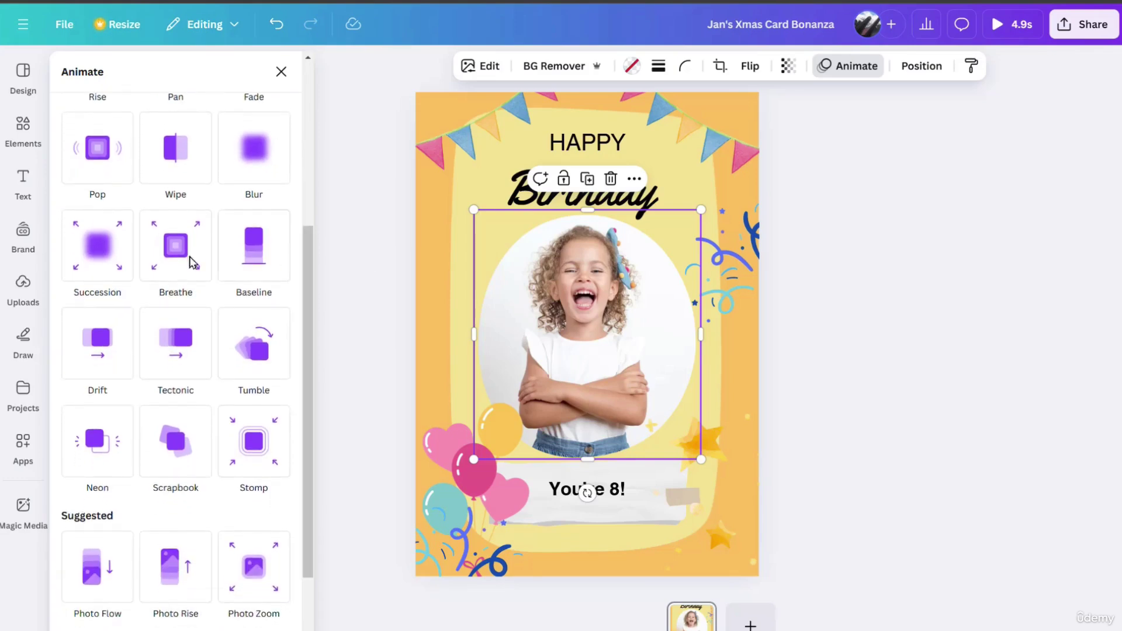
{"action": "left_click", "coordinate": [104, 256]}
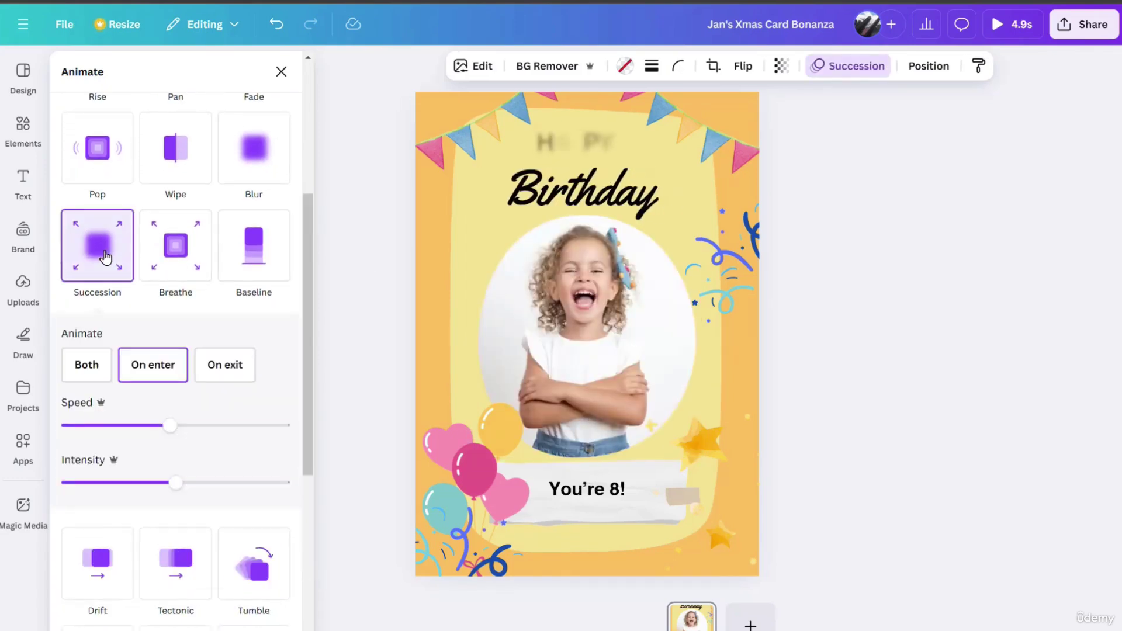
{"action": "left_click_drag", "start_coordinate": [310, 248], "coordinate": [233, 316]}
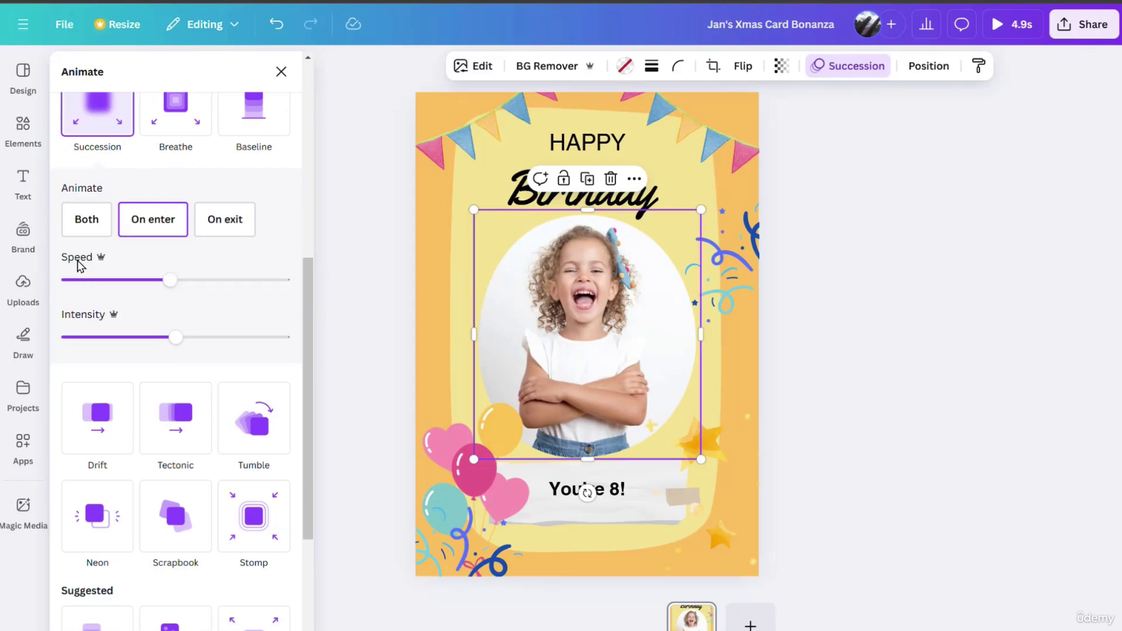
{"action": "left_click_drag", "start_coordinate": [170, 280], "coordinate": [238, 286]}
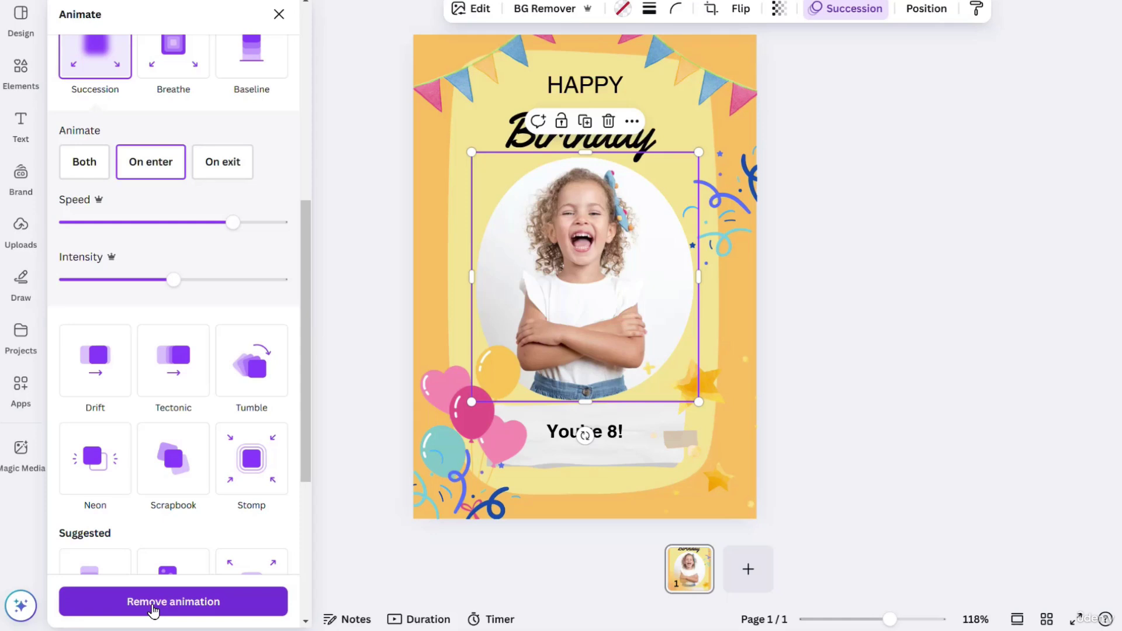
{"action": "left_click", "coordinate": [369, 313]}
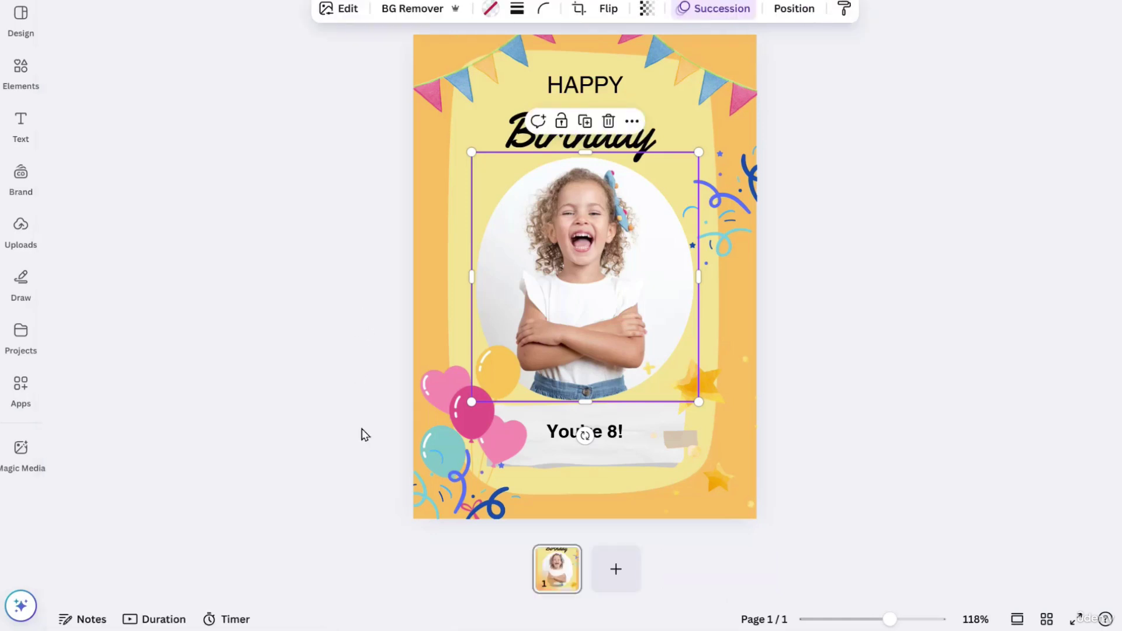
Create a custom animation that moves the balloons along a wavy path from the card's lower corner up to its top edge.
{"action": "left_click", "coordinate": [457, 423]}
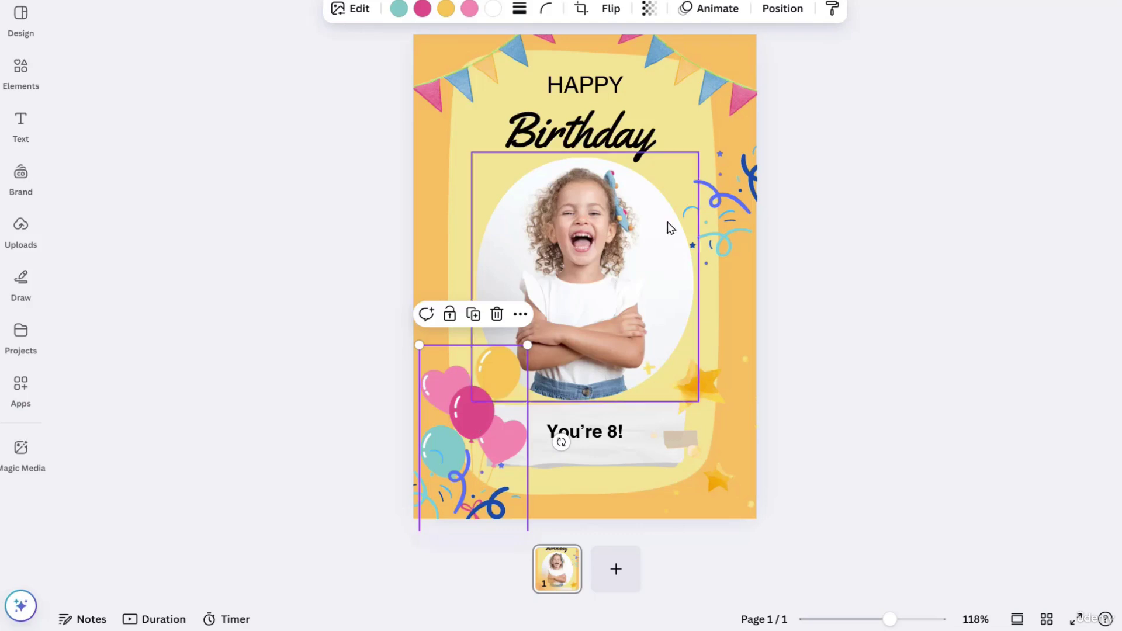
{"action": "left_click", "coordinate": [710, 8]}
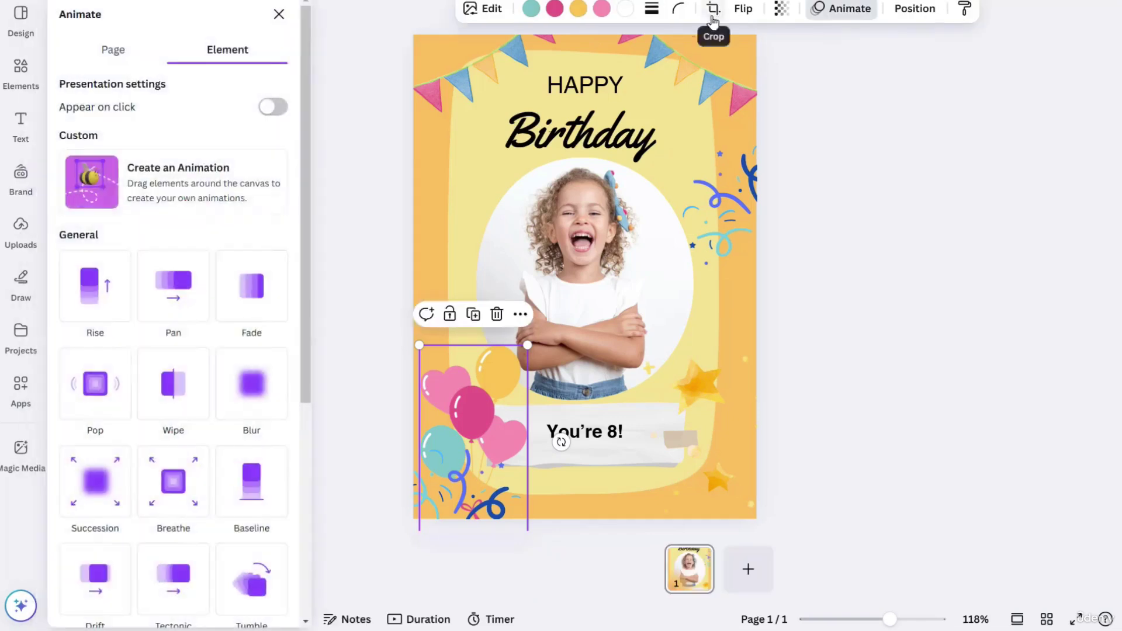
{"action": "left_click", "coordinate": [160, 199]}
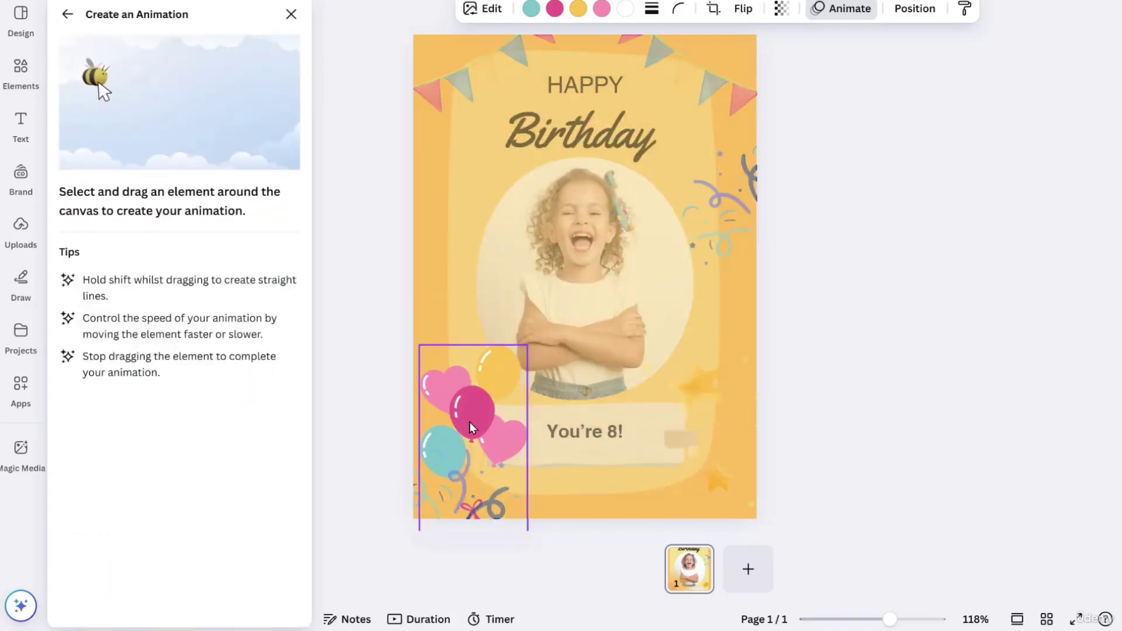
{"action": "mouse_move", "coordinate": [468, 418]}
{"action": "left_mouse_down"}
{"action": "mouse_move", "coordinate": [494, 350]}
{"action": "mouse_move", "coordinate": [471, 242]}
{"action": "mouse_move", "coordinate": [501, 140]}
{"action": "mouse_move", "coordinate": [484, 45]}
{"action": "left_mouse_up"}
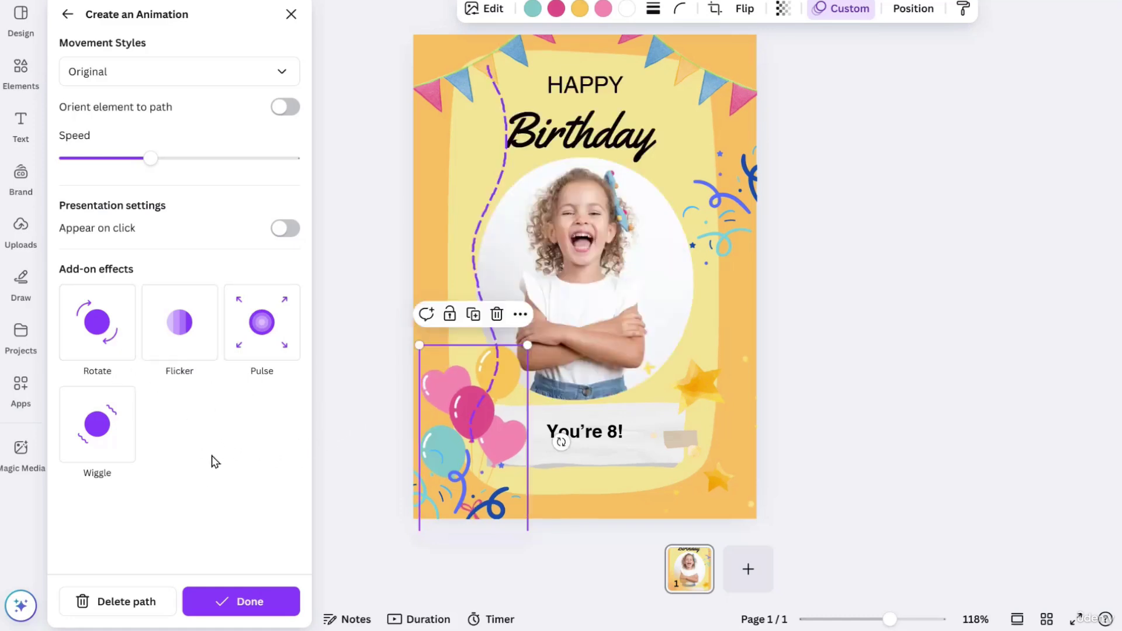
{"action": "left_click", "coordinate": [251, 602]}
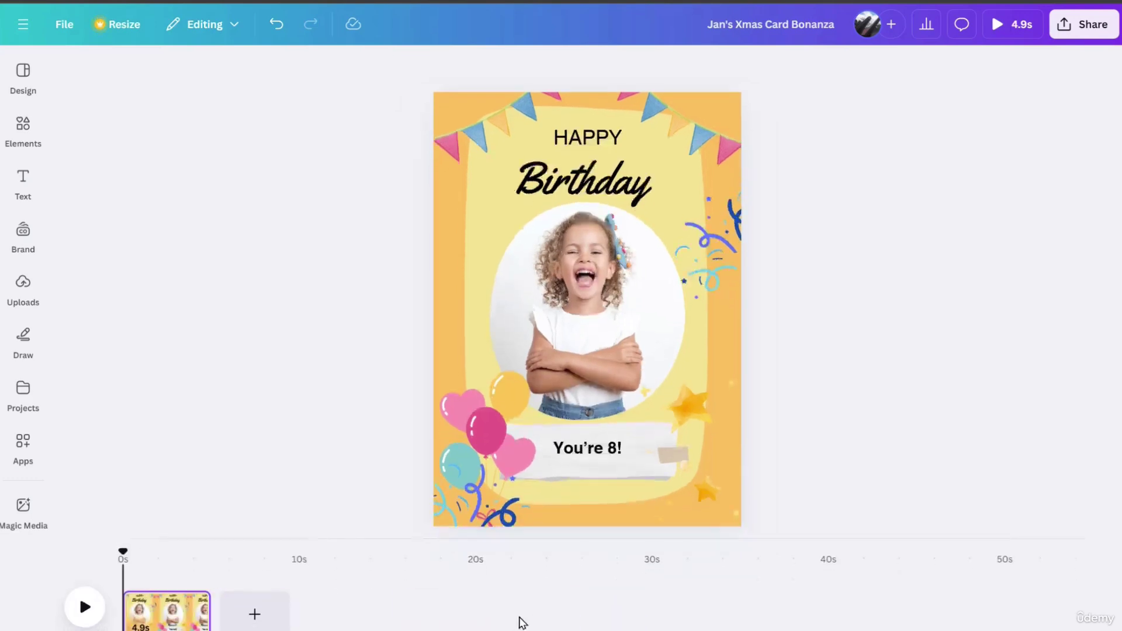
Trim the start of the Birthday text on the timeline so that it appears after HAPPY and lasts 3.4 s.
{"action": "left_click", "coordinate": [586, 144]}
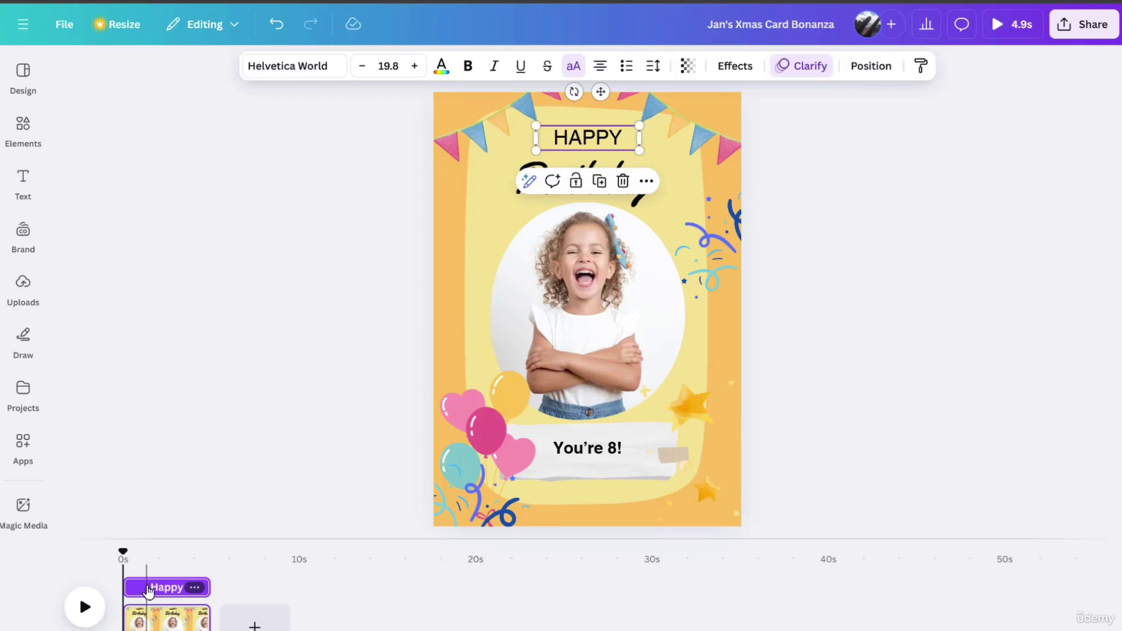
{"action": "left_click", "coordinate": [529, 169]}
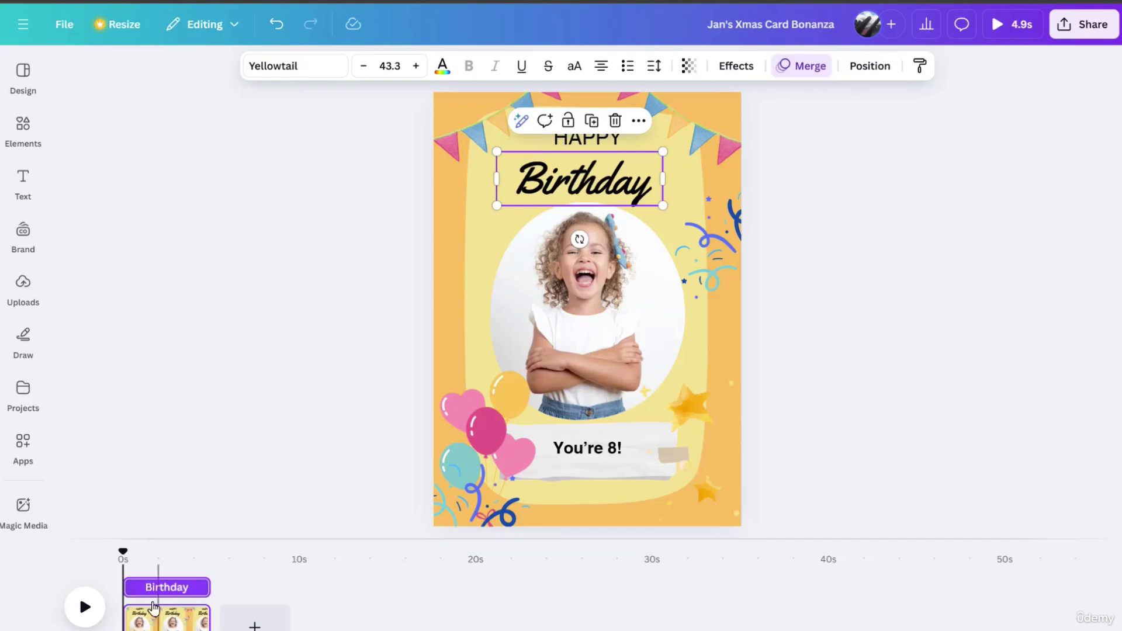
{"action": "left_click_drag", "start_coordinate": [133, 587], "coordinate": [157, 588]}
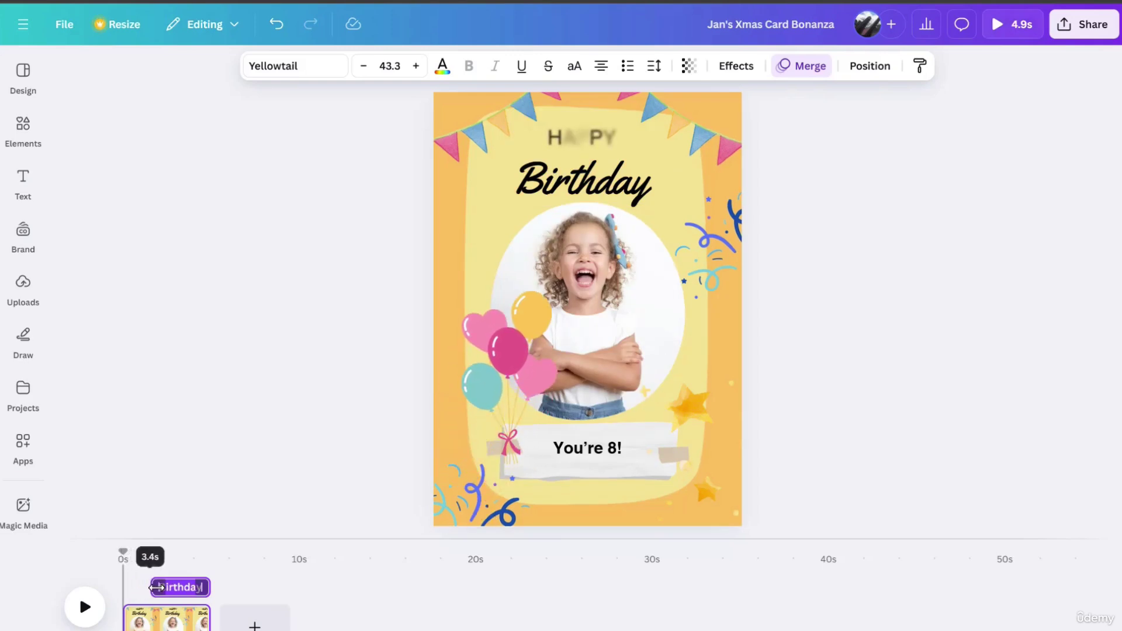
{"action": "left_click", "coordinate": [586, 149]}
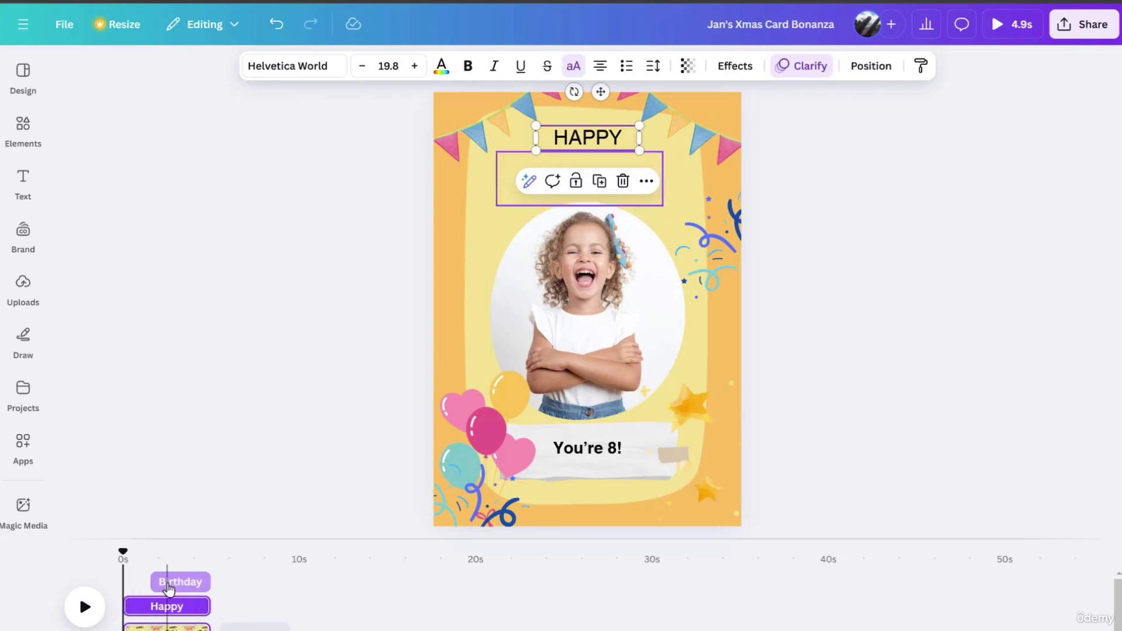
Trim the start of the balloons on the timeline so that they last 2.7 s, and play the card's animation.
{"action": "left_click", "coordinate": [485, 431]}
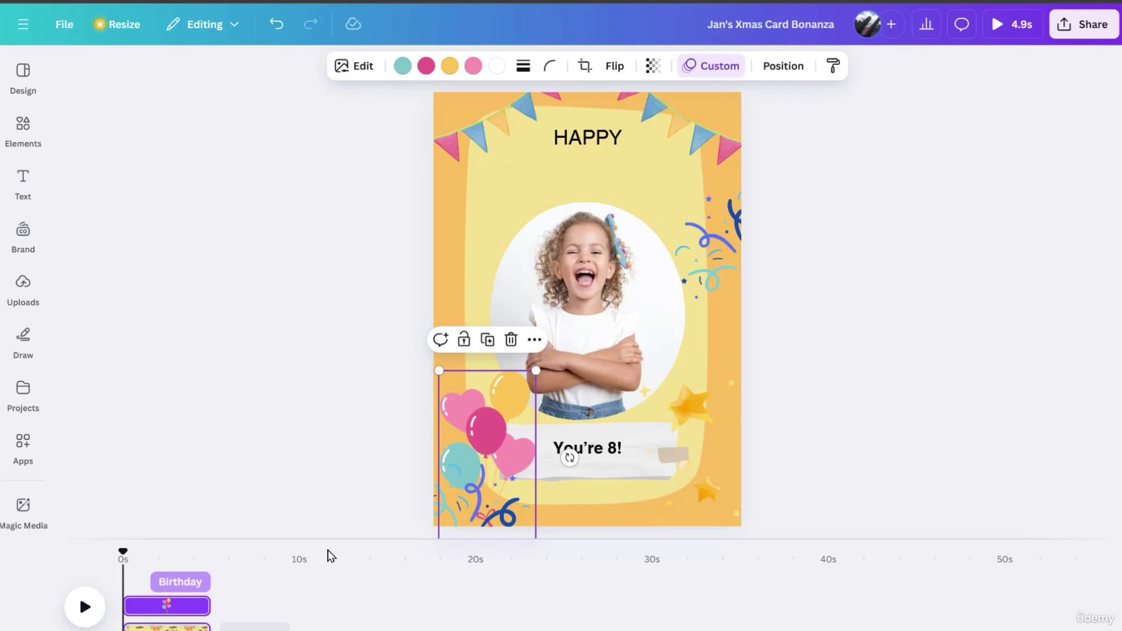
{"action": "left_click_drag", "start_coordinate": [125, 606], "coordinate": [170, 609]}
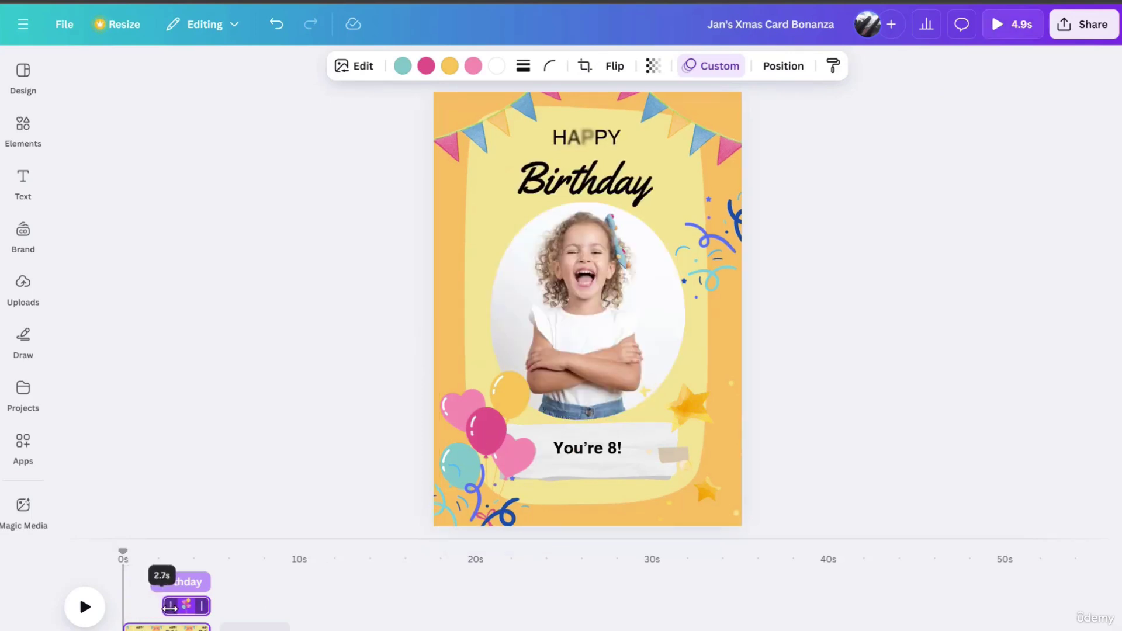
{"action": "left_click", "coordinate": [240, 461]}
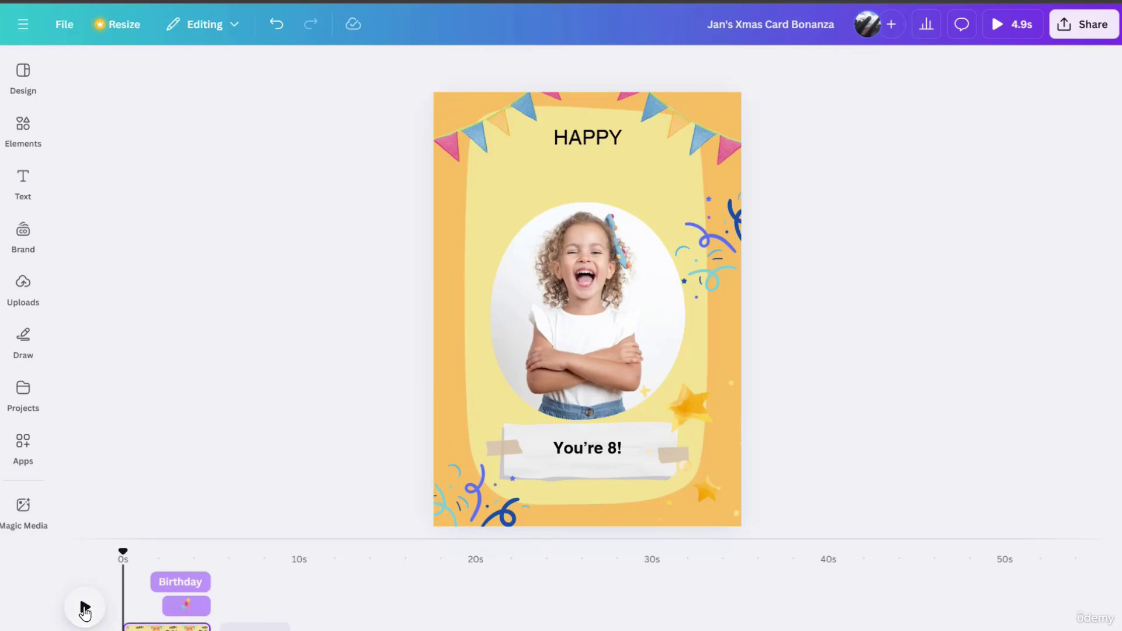
{"action": "left_click", "coordinate": [85, 608]}
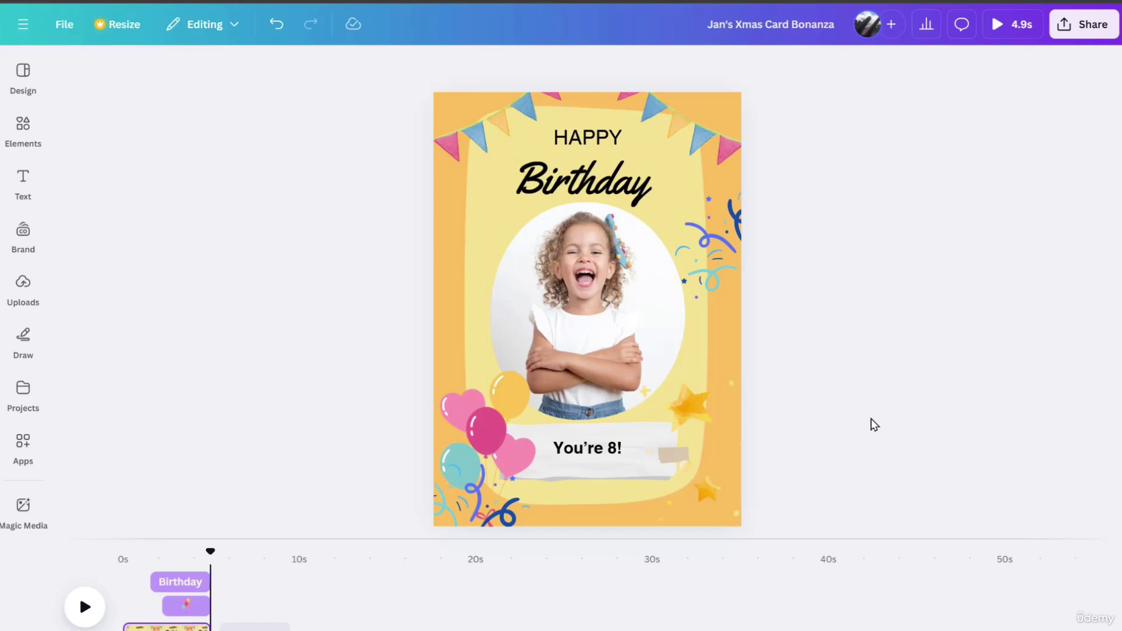
Remove the Clarify animation from the HAPPY heading.
{"action": "left_click", "coordinate": [574, 131]}
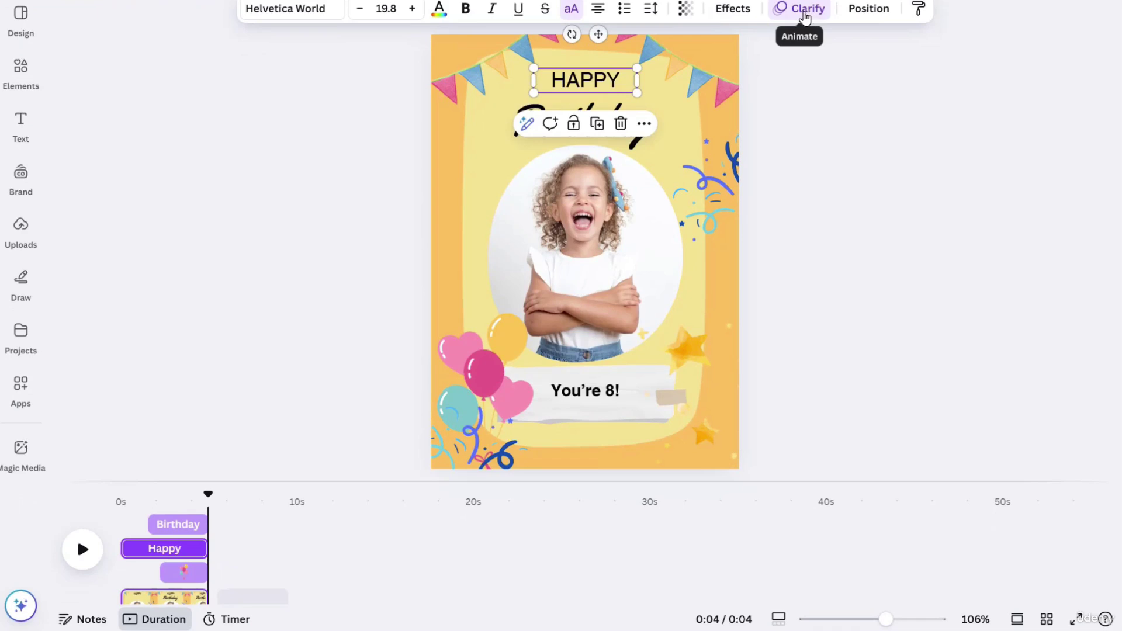
{"action": "left_click", "coordinate": [805, 18]}
{"action": "scroll", "coordinate": [246, 511], "scroll_direction": "down", "scroll_amount": 3}
{"action": "left_click", "coordinate": [205, 601]}
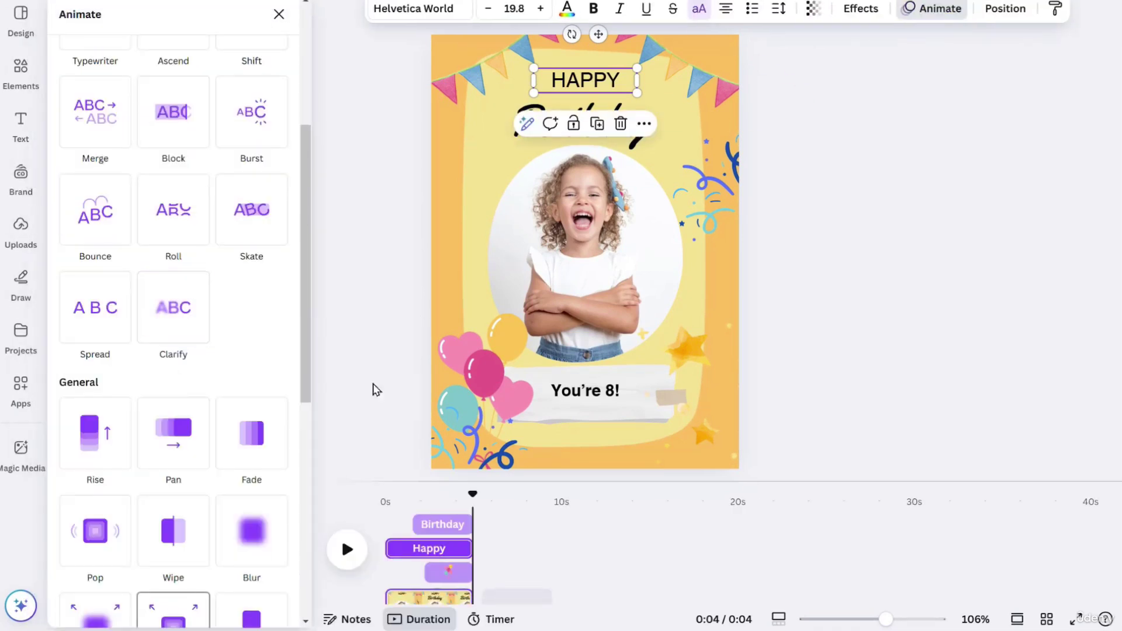
Remove the Merge animation from the Birthday text and delete the custom motion path of the balloons.
{"action": "left_click", "coordinate": [539, 109]}
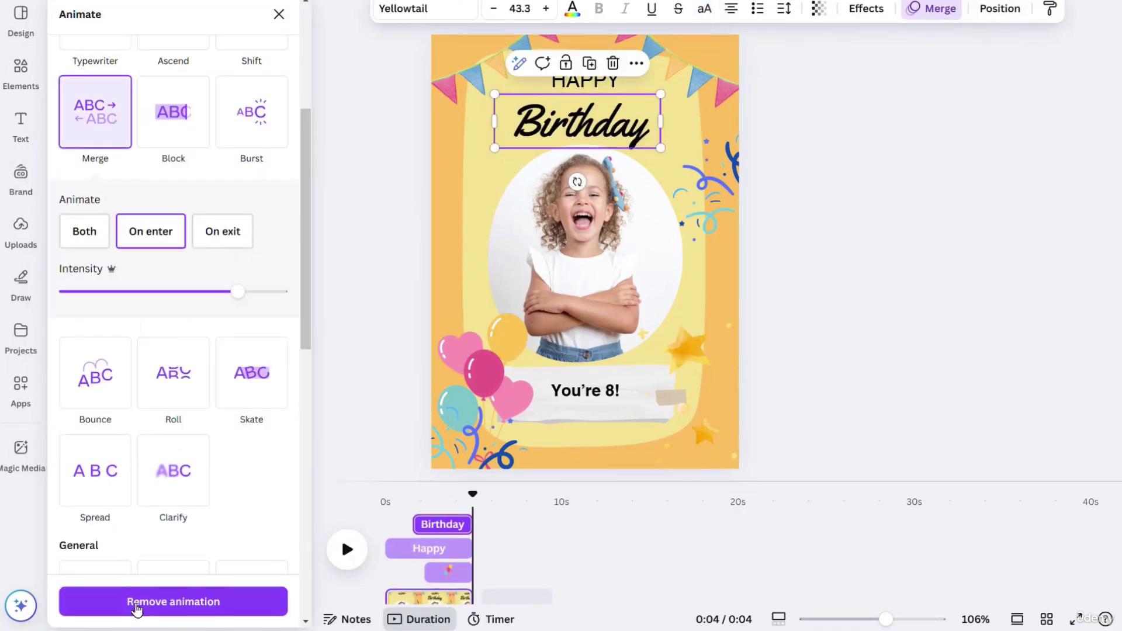
{"action": "left_click", "coordinate": [136, 608]}
{"action": "left_click", "coordinate": [484, 384]}
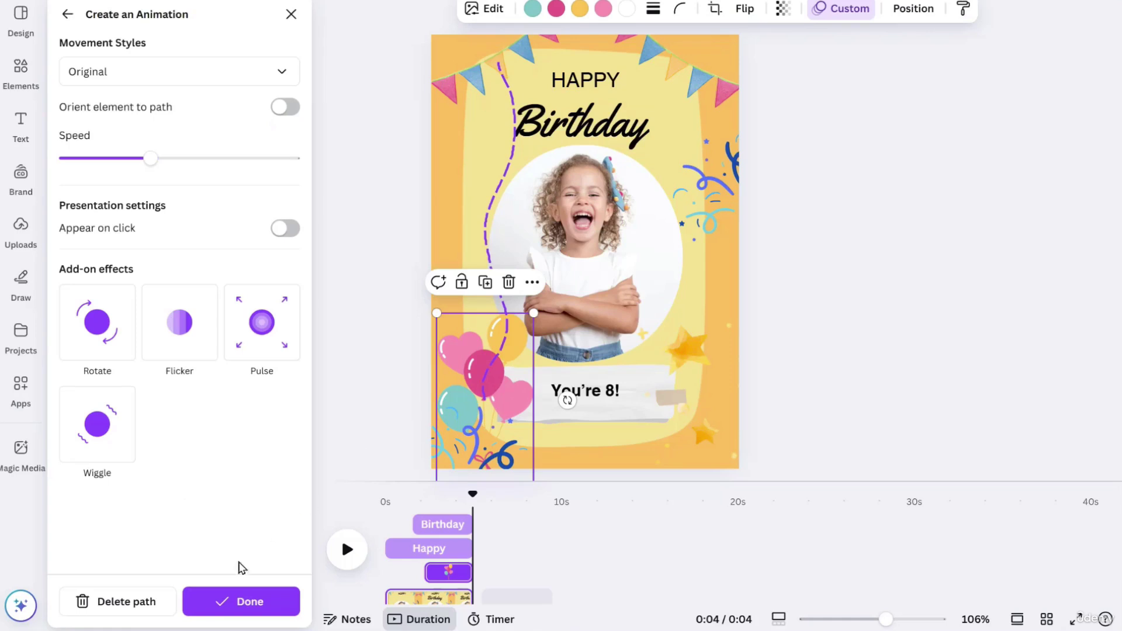
{"action": "left_click", "coordinate": [130, 606]}
{"action": "left_click", "coordinate": [365, 344]}
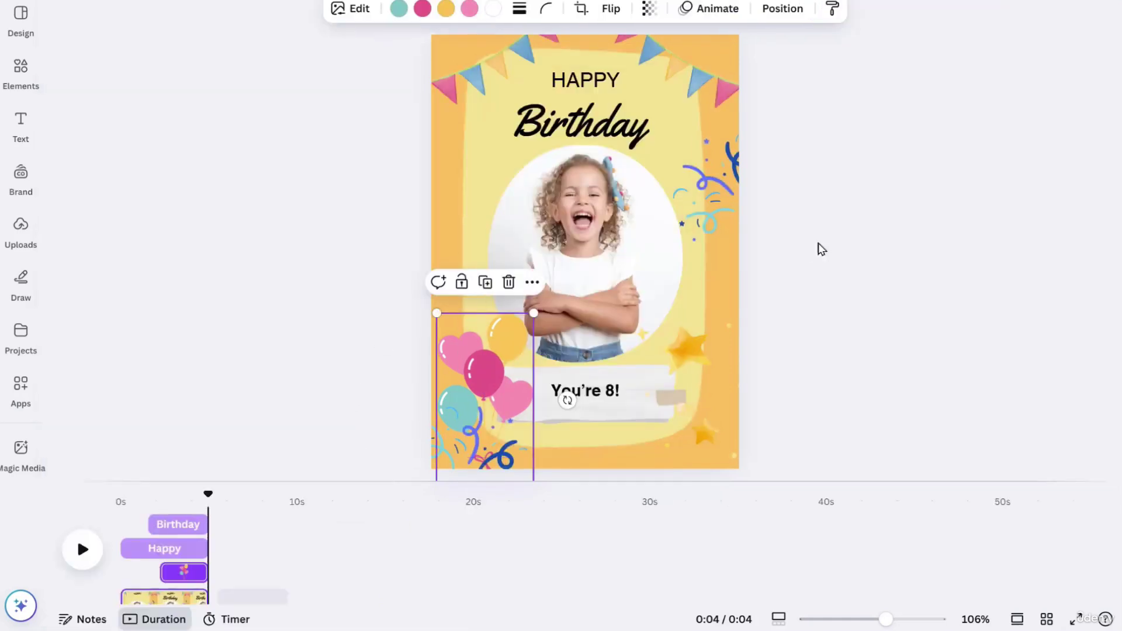
{"action": "left_click", "coordinate": [845, 256]}
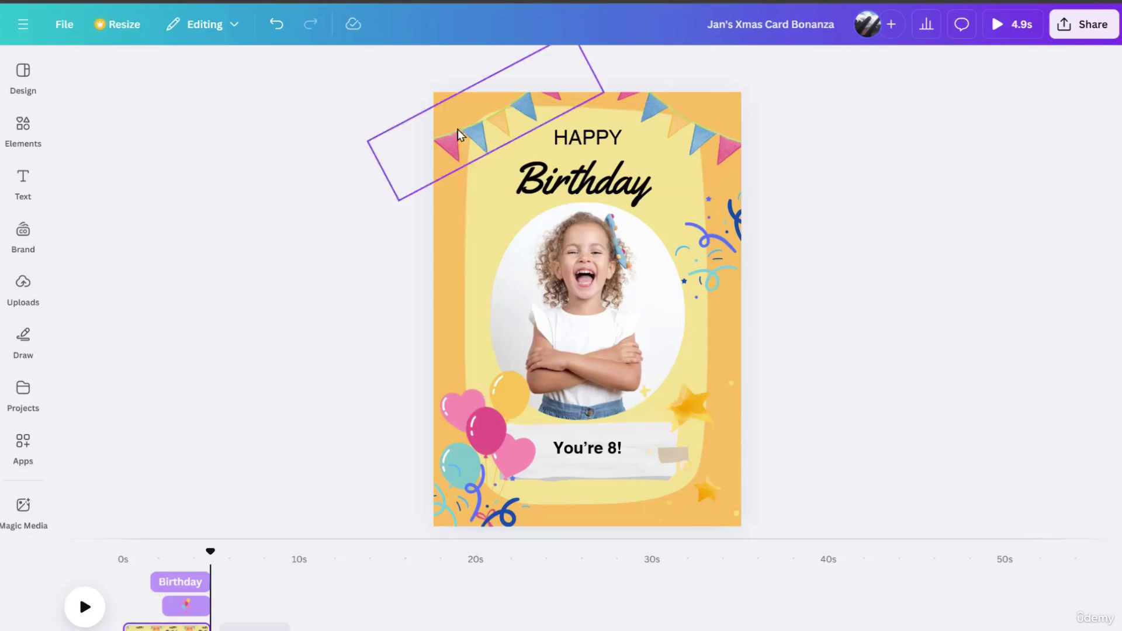
Try the Party, Sleek and Simple page animations on the whole card, and end with the Fun page animation applied.
{"action": "left_click", "coordinate": [444, 101]}
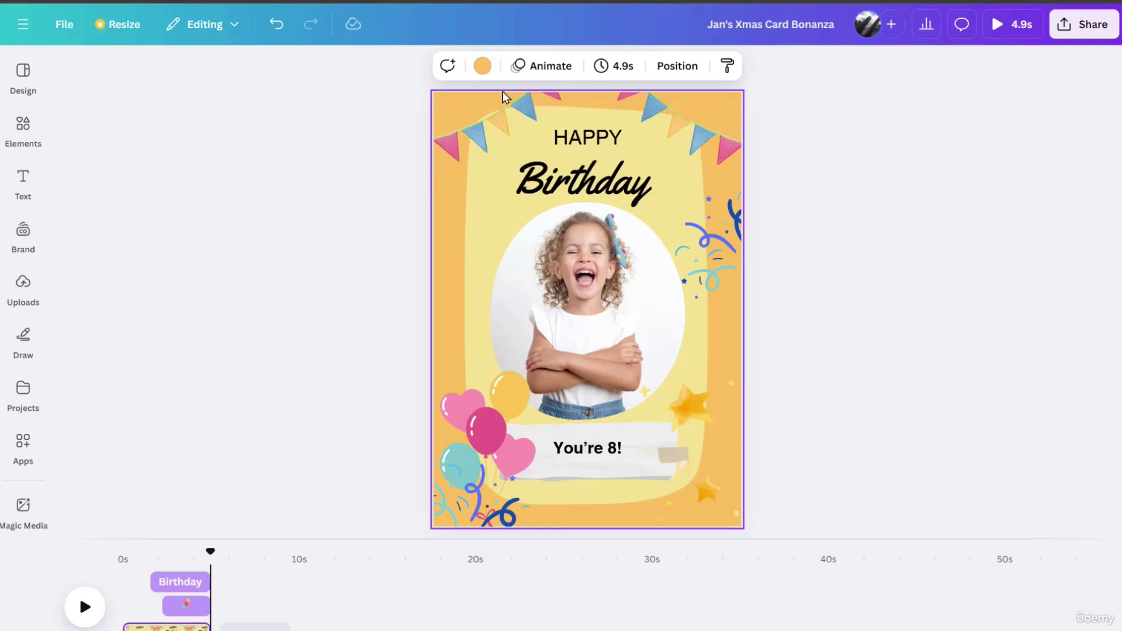
{"action": "left_click", "coordinate": [542, 69]}
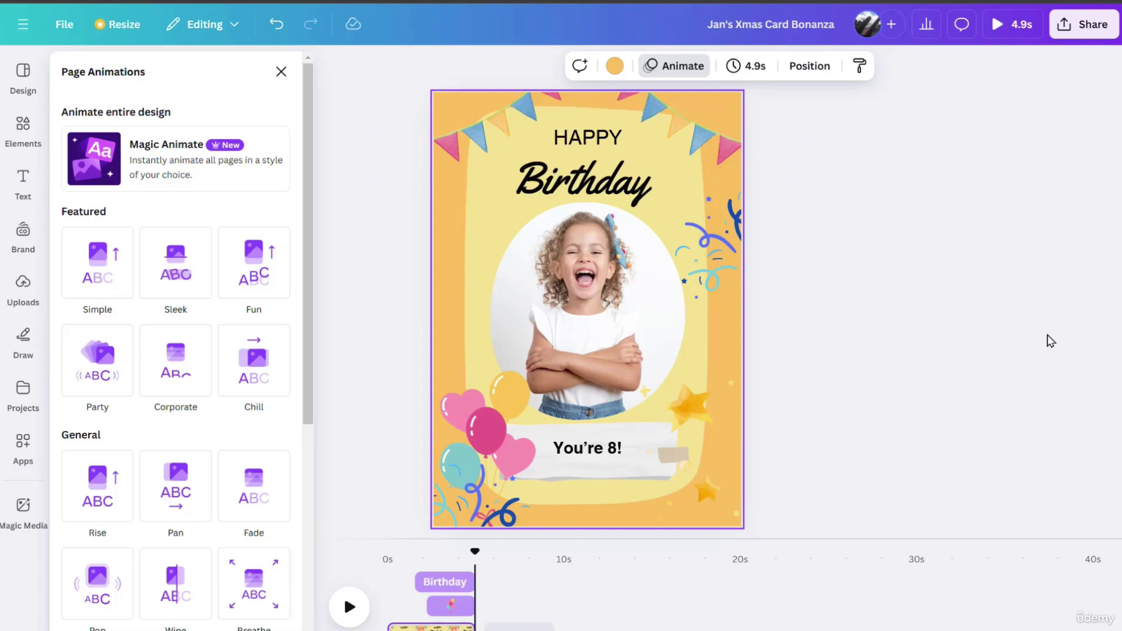
{"action": "left_click", "coordinate": [100, 357]}
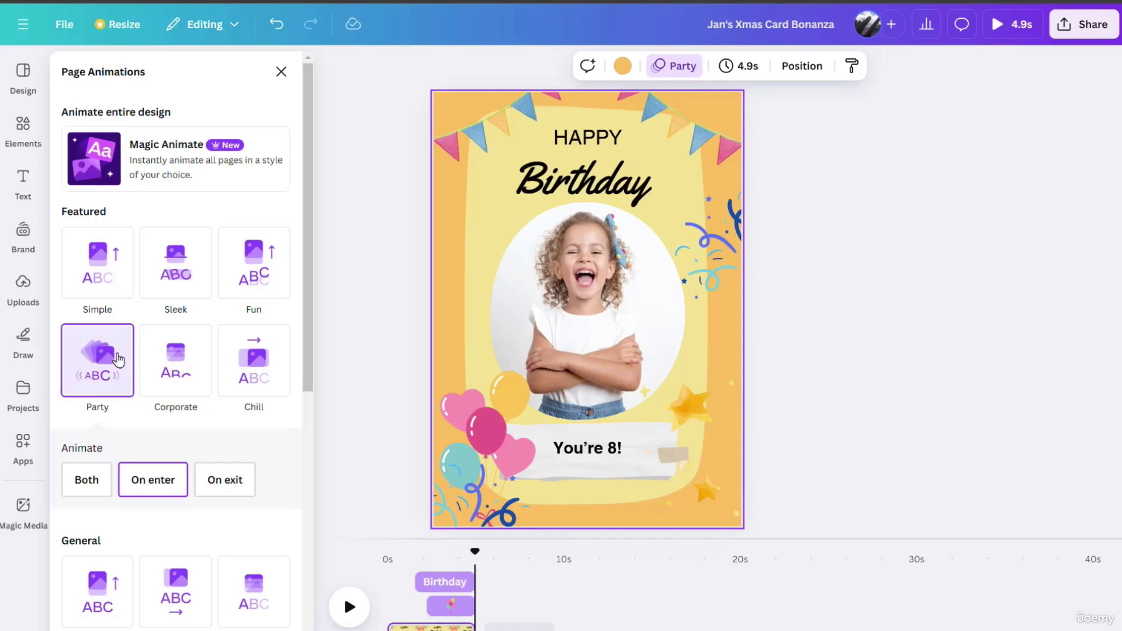
{"action": "left_click", "coordinate": [187, 274]}
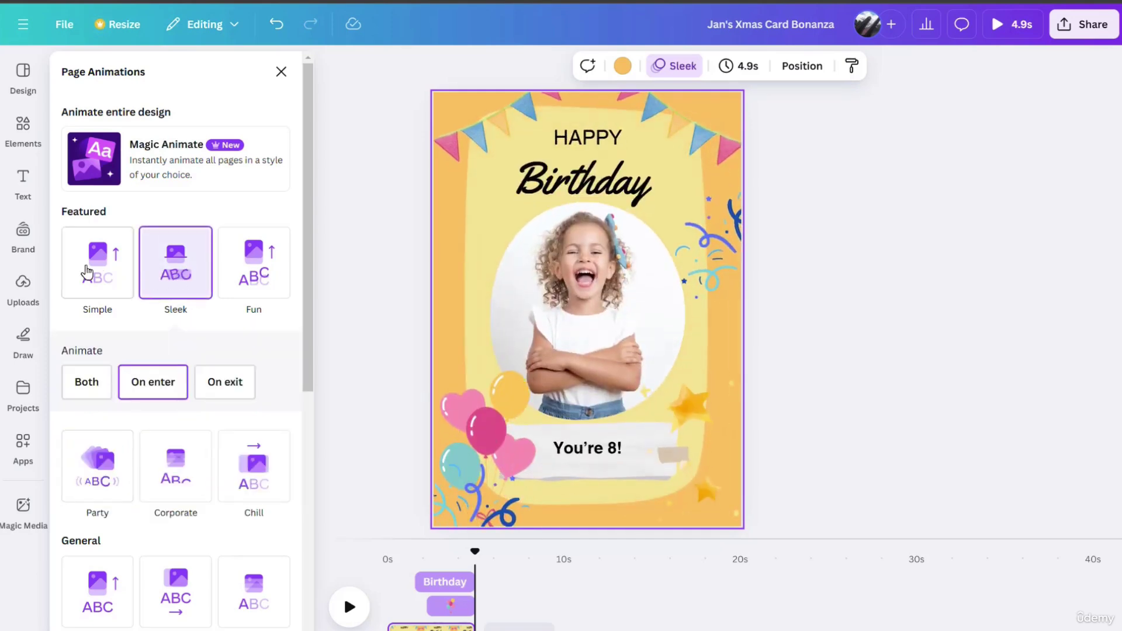
{"action": "left_click", "coordinate": [87, 271]}
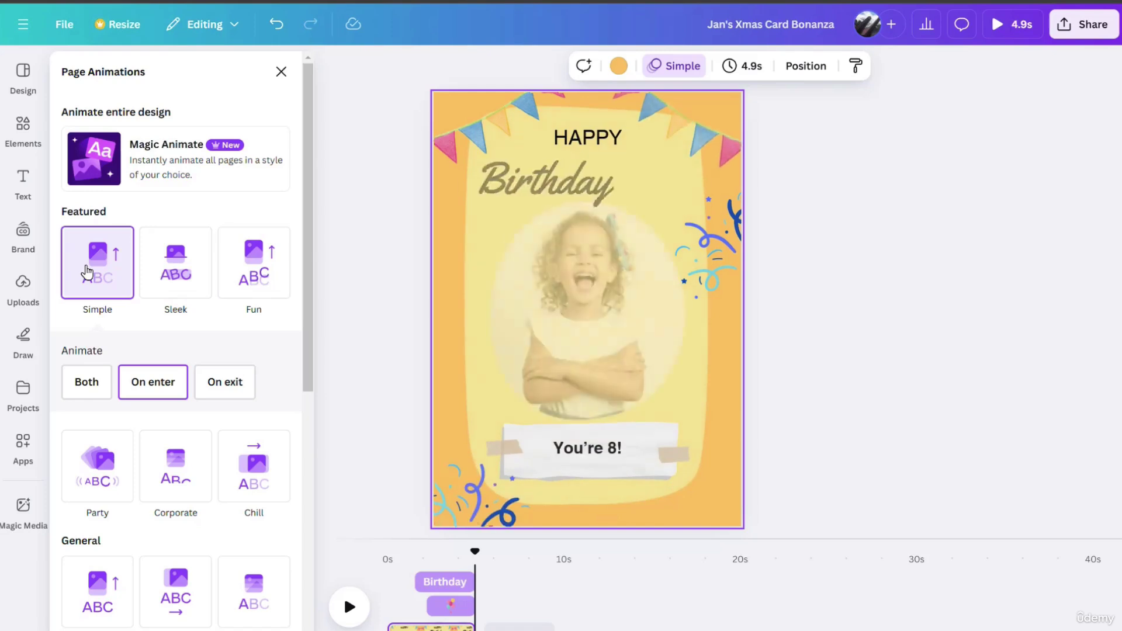
{"action": "left_click", "coordinate": [250, 259]}
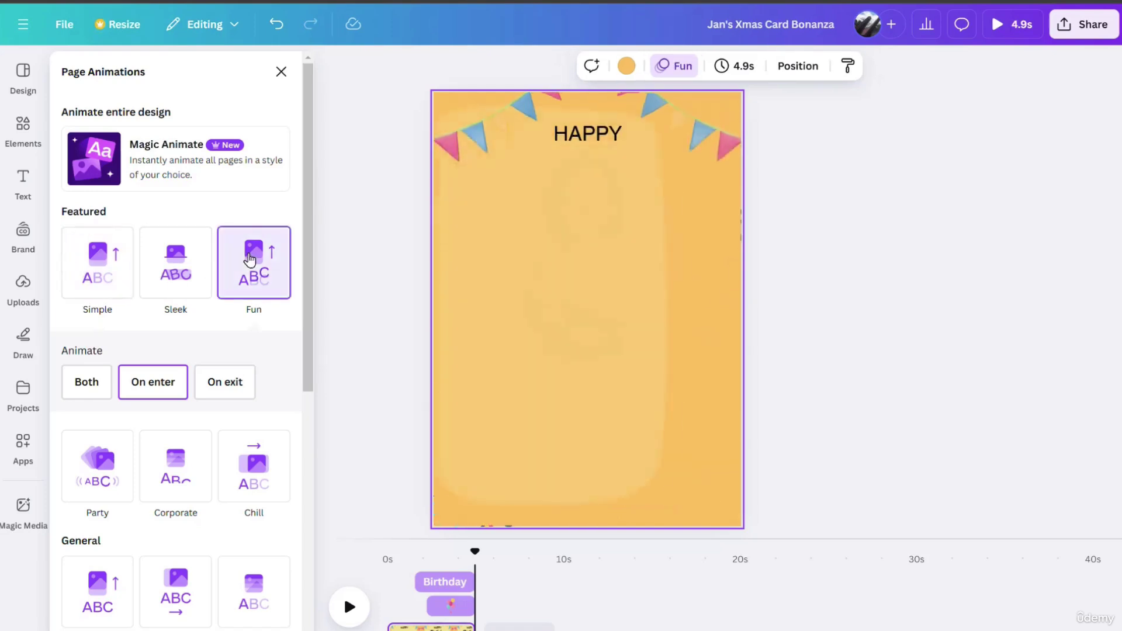